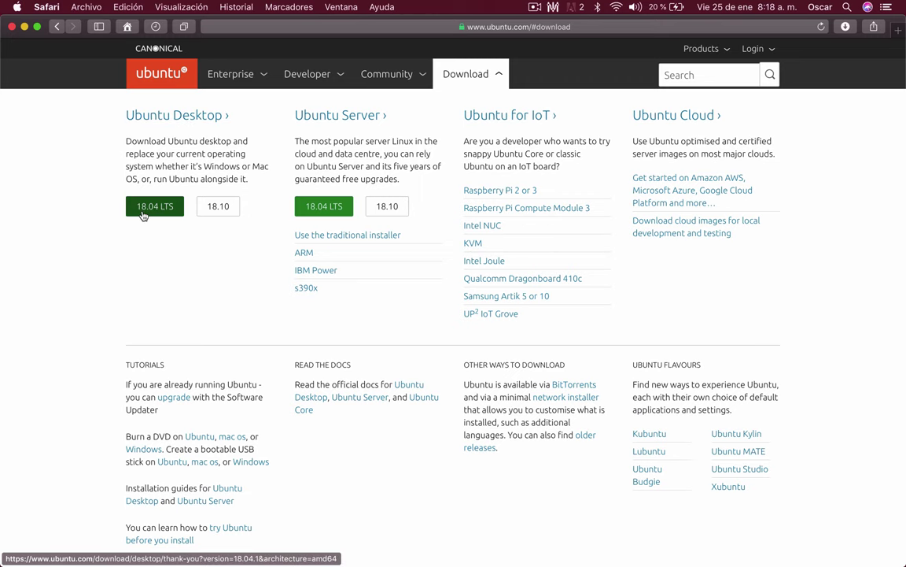
Download the Ubuntu Desktop 18.10 image from the Ubuntu website and check the browser's downloads.
click(224, 207)
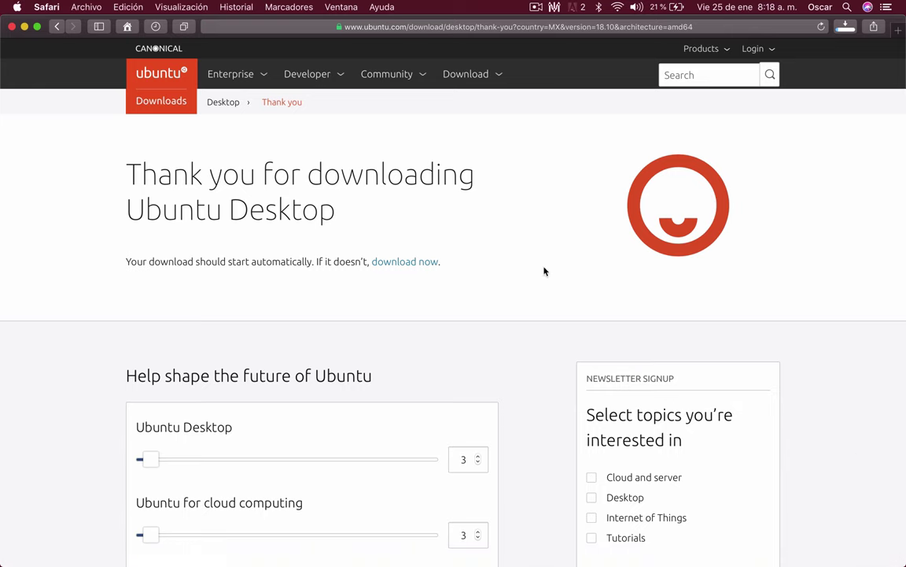
click(847, 32)
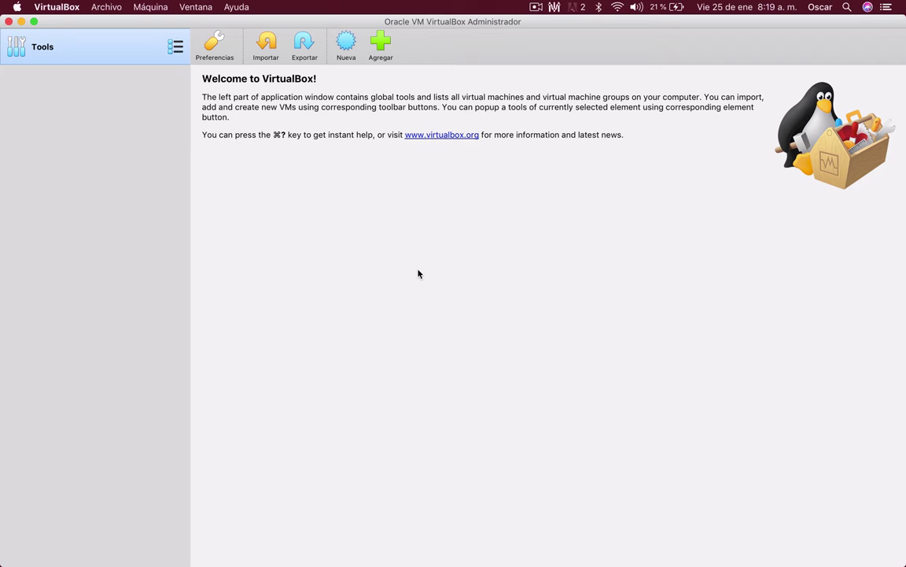
In VirtualBox, create a virtual machine named Ubuntu 18.10 with 2597 MB of memory and a dynamically allocated 17.45 GB VDI disk.
click(462, 145)
click(337, 48)
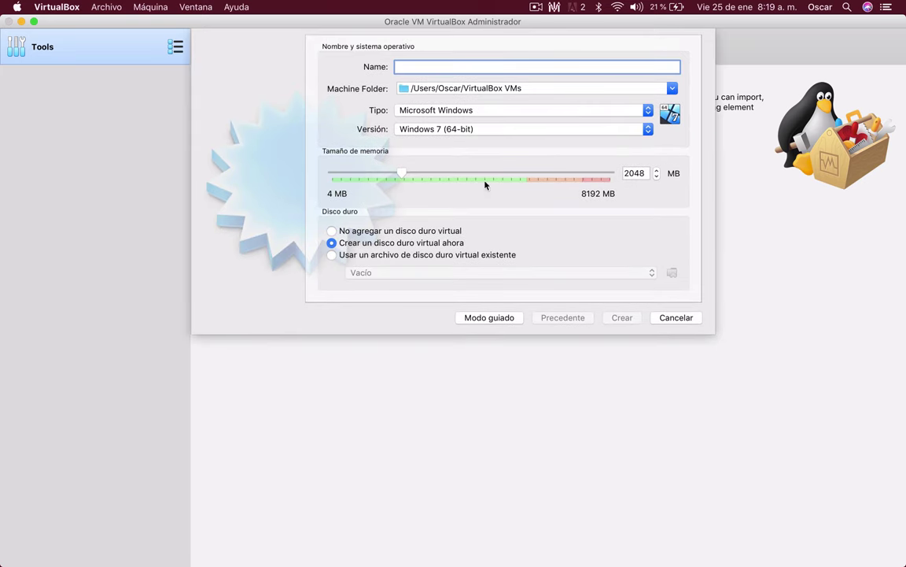
text(Ubu)
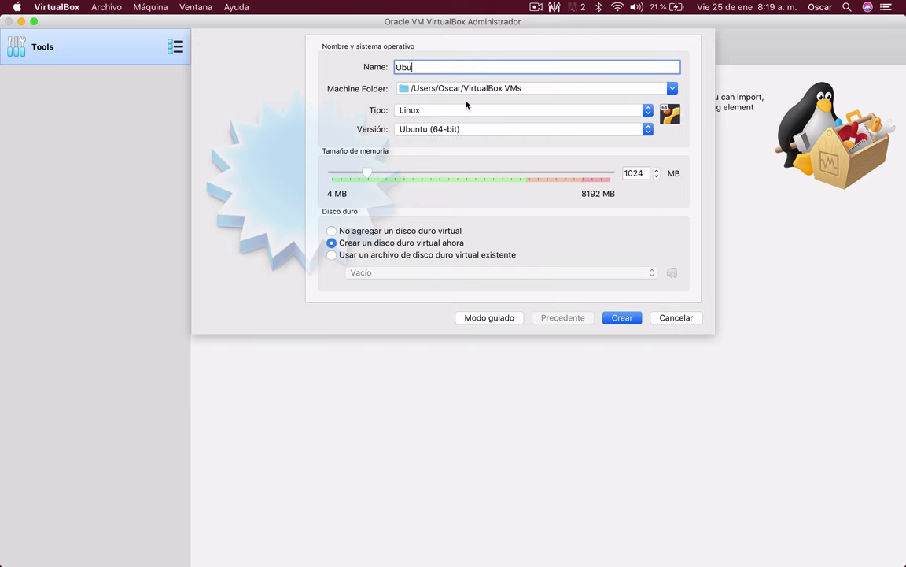
text(ntu 18.10)
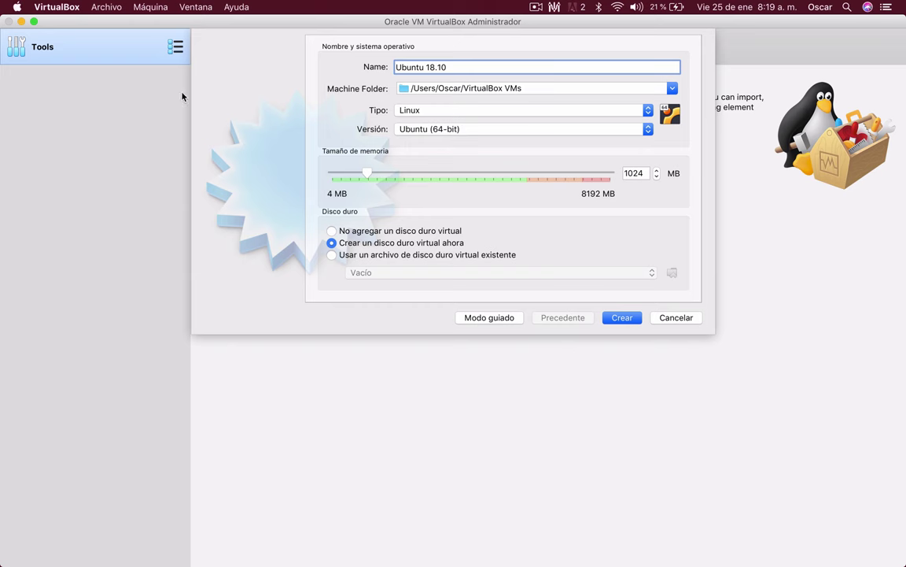
click(410, 176)
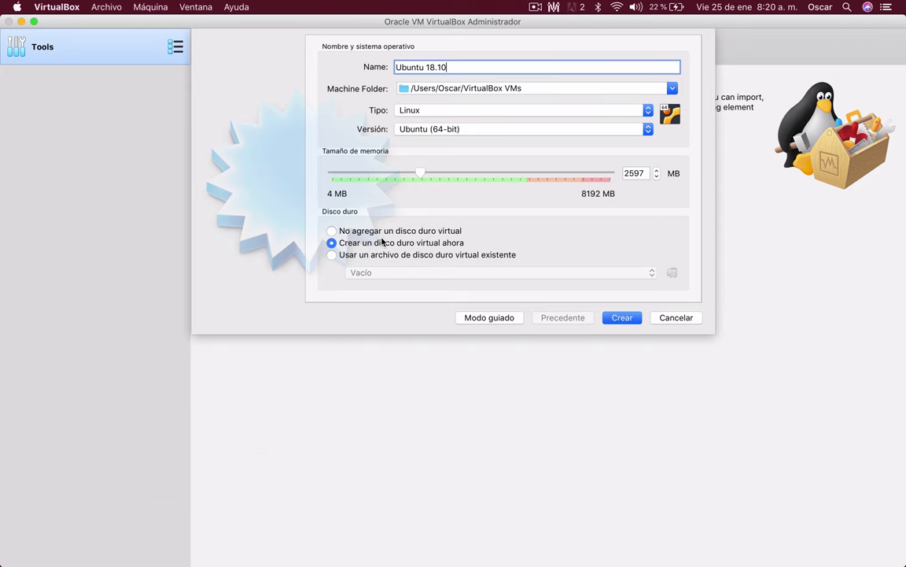
click(627, 320)
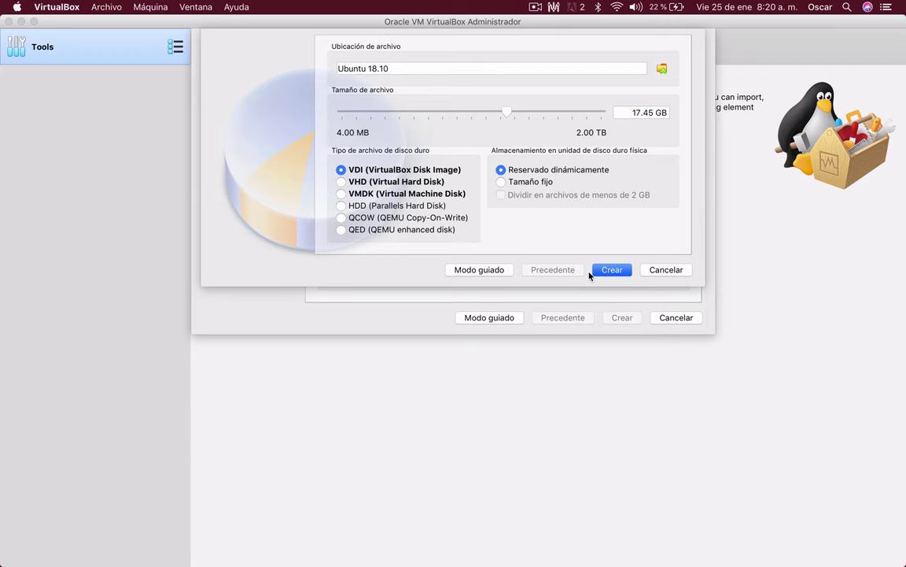
click(613, 271)
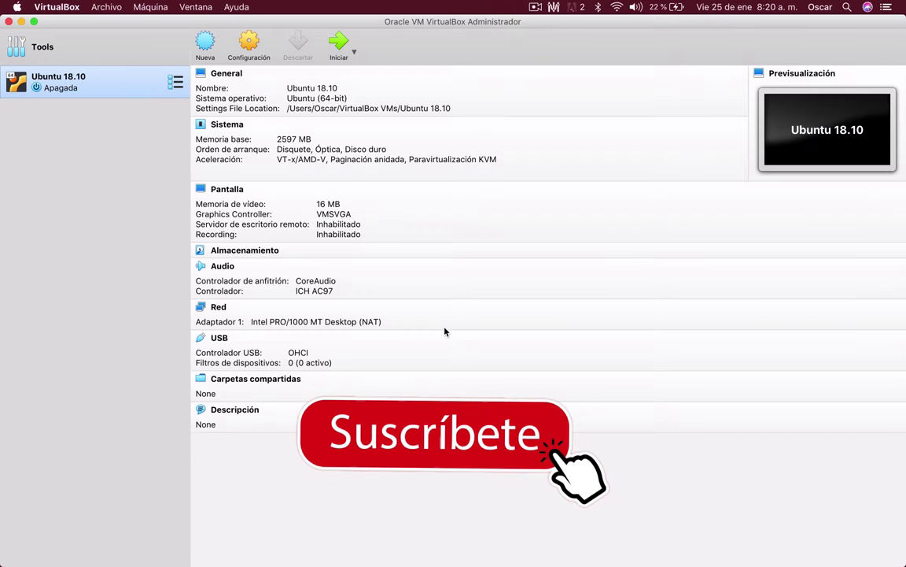
Load the Ubuntu 18.10 desktop amd64 ISO from Documentos into the virtual machine's empty IDE optical drive and save the settings.
click(249, 44)
click(375, 132)
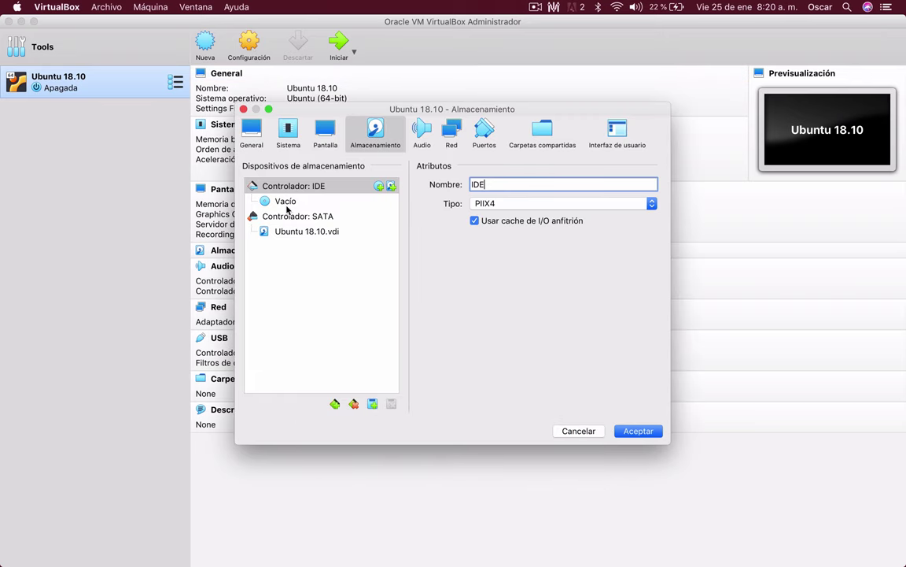
click(283, 201)
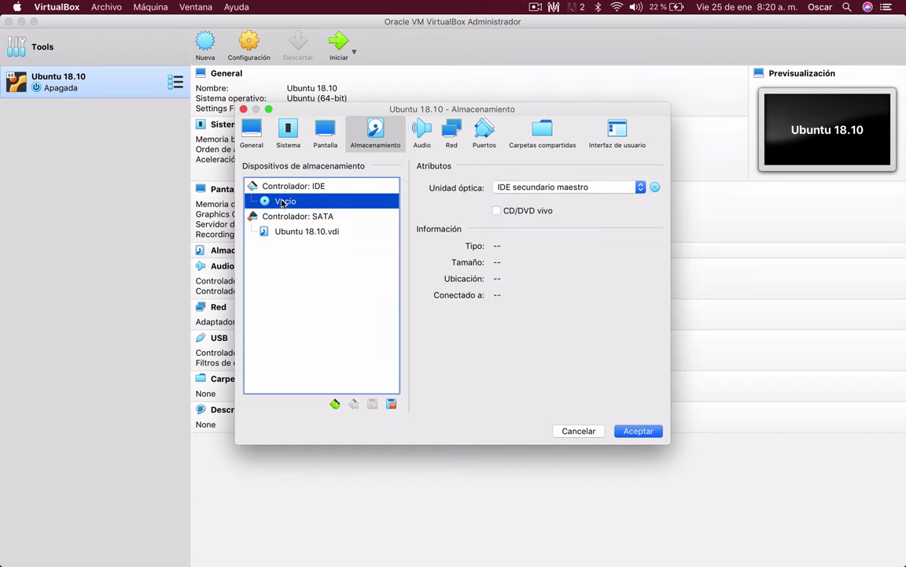
click(655, 186)
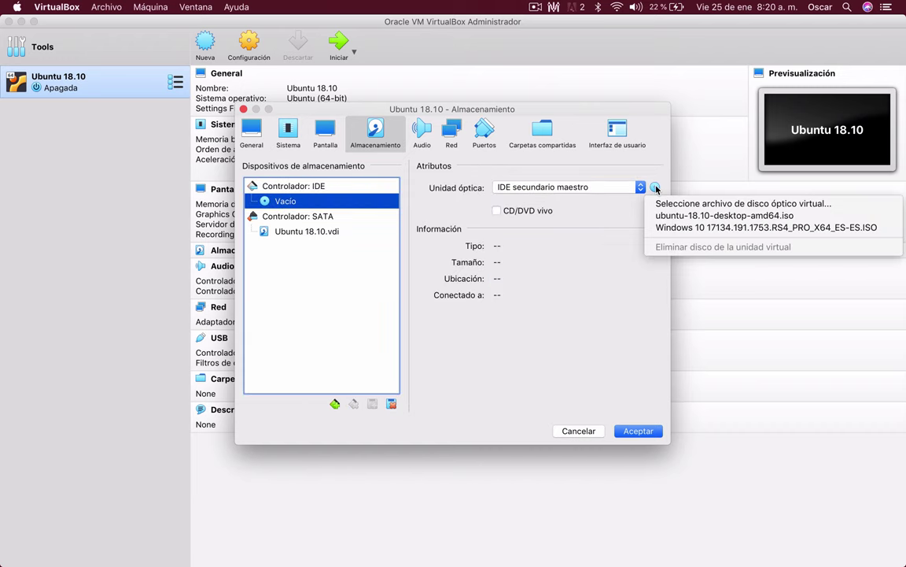
click(703, 204)
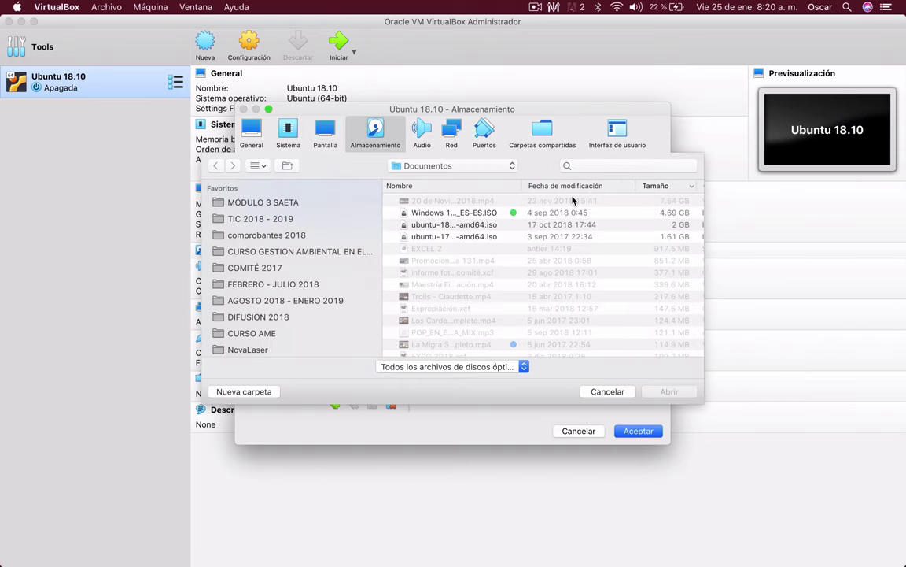
click(448, 224)
click(670, 391)
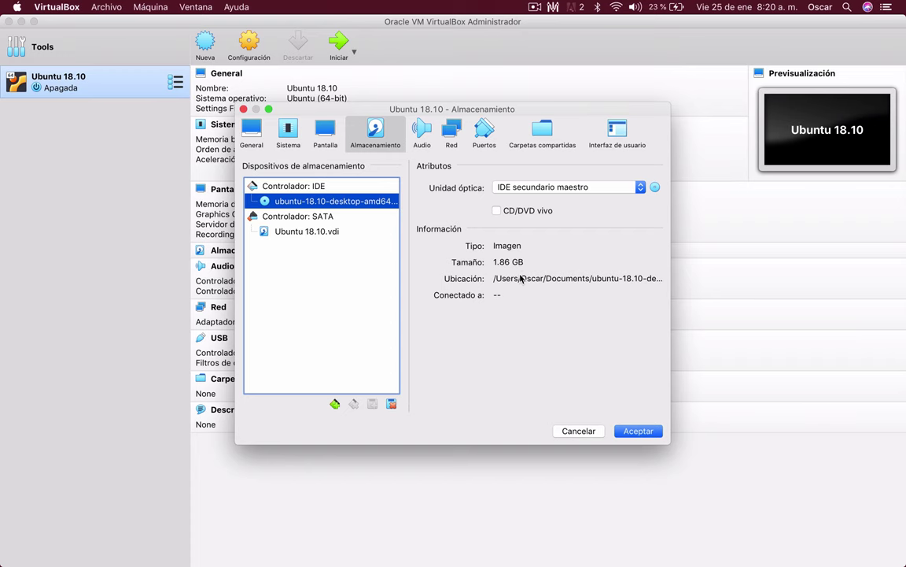
click(633, 431)
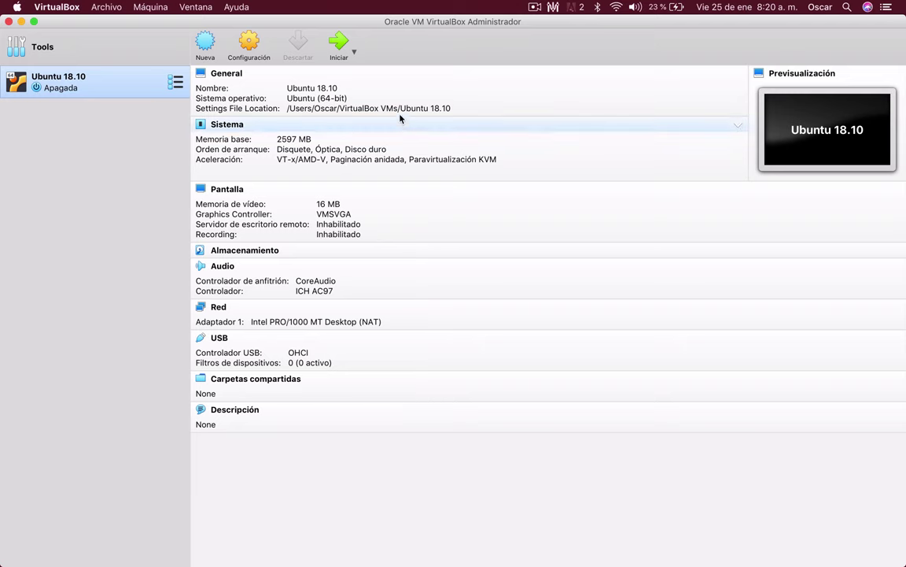
Start the Ubuntu 18.10 virtual machine and scale its virtual screen to 200%.
click(339, 45)
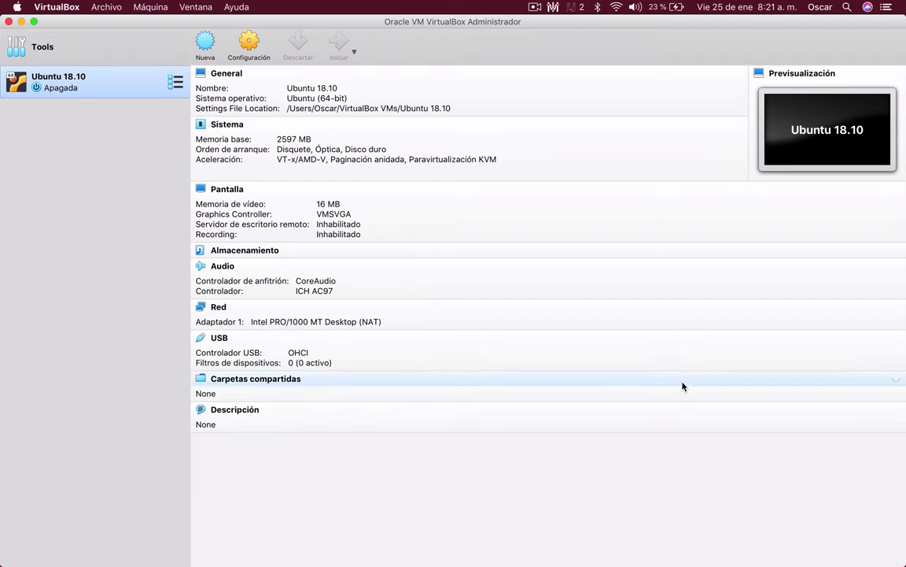
drag(424, 192, 233, 55)
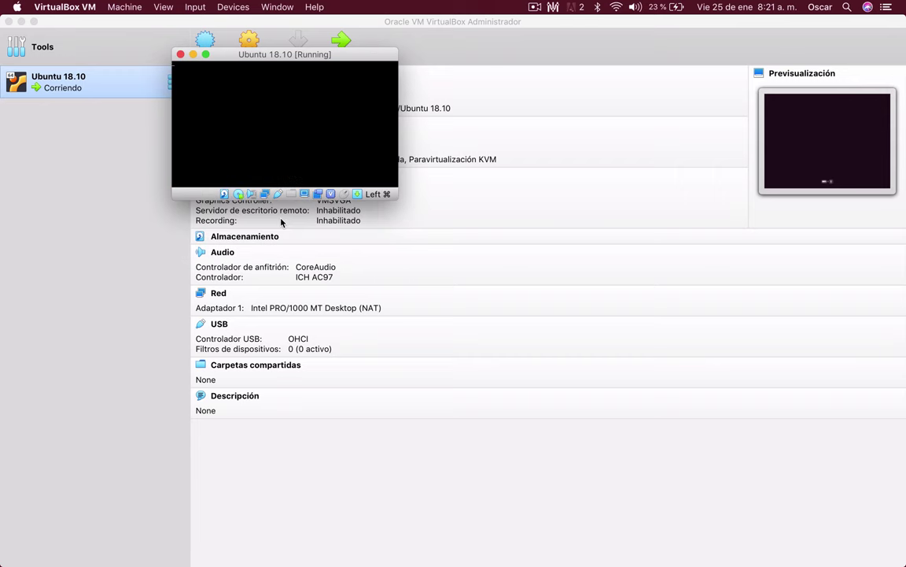
click(318, 194)
mouse_move(346, 234)
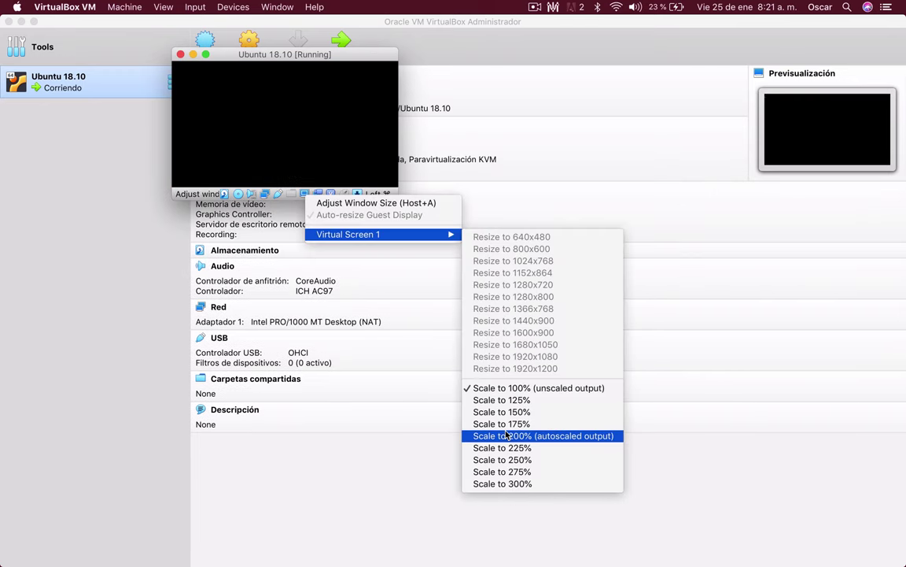
click(532, 437)
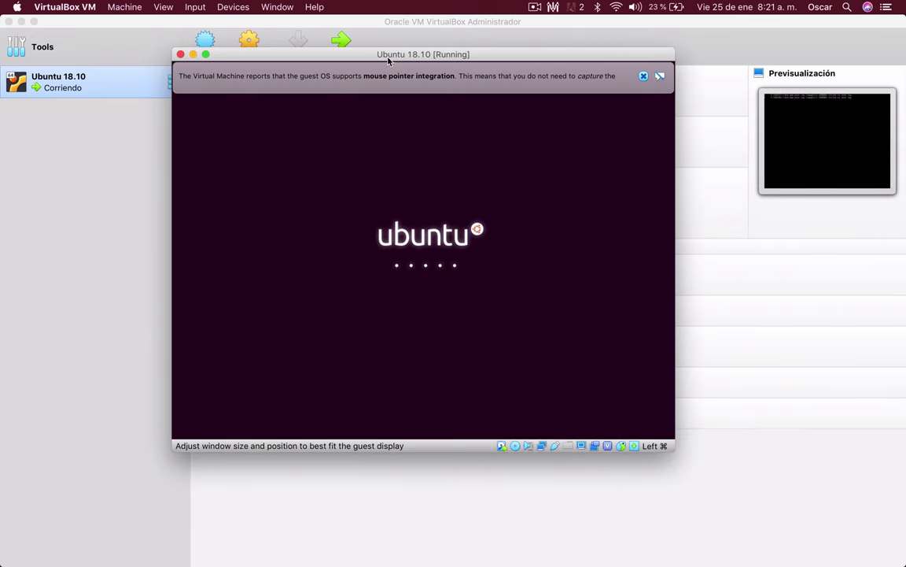
Dismiss the mouse pointer integration notice and minimize the VirtualBox manager window, leaving the virtual machine window in view.
click(643, 77)
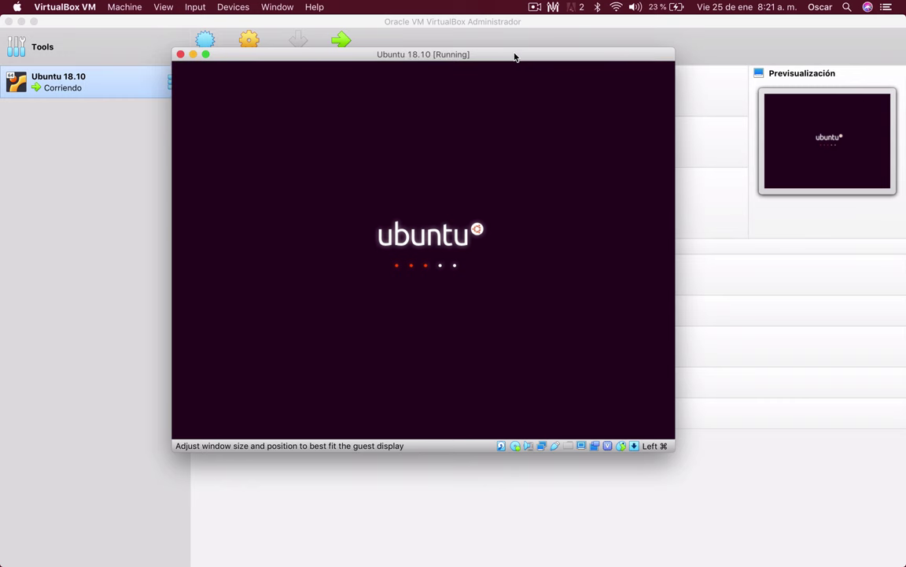
drag(516, 56, 534, 76)
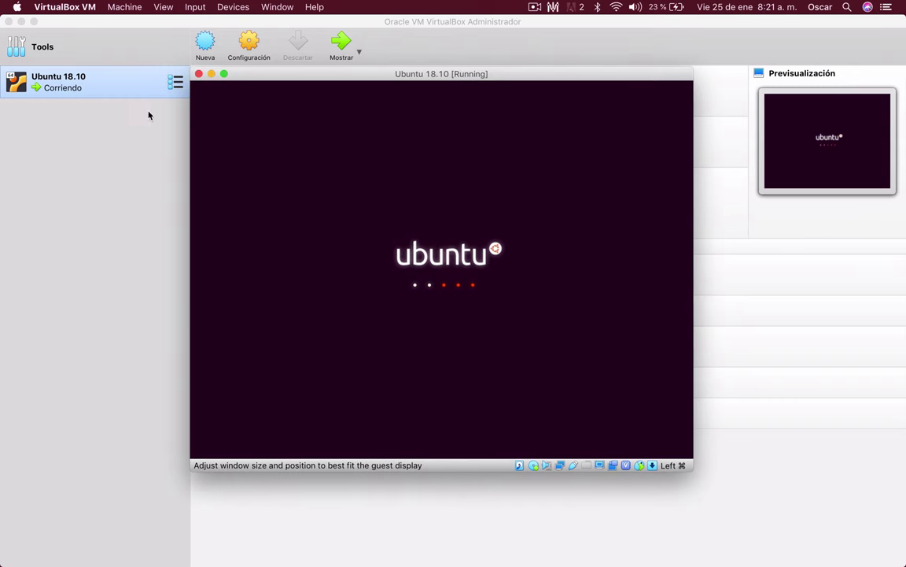
click(21, 21)
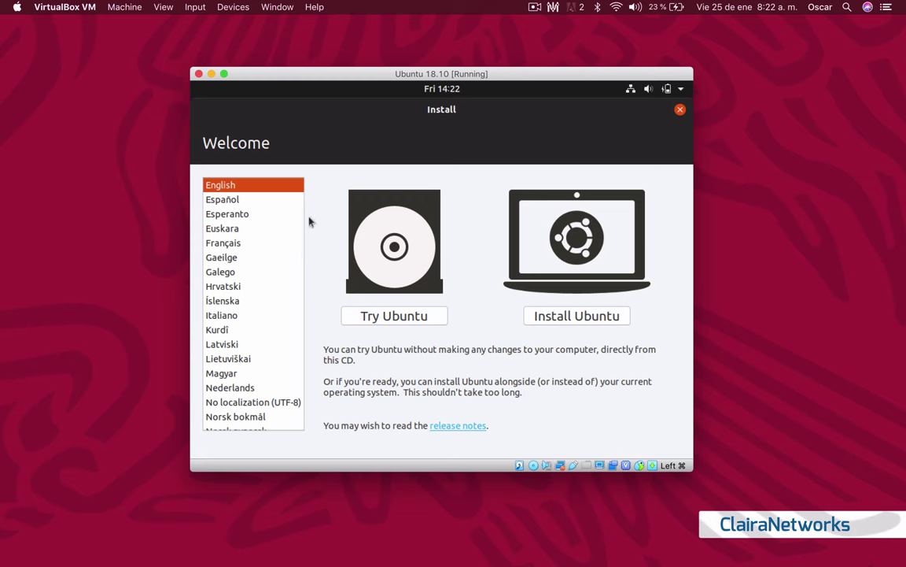
Begin installing Ubuntu in Español and accept the Español keyboard layout after testing it in the trial field.
click(233, 202)
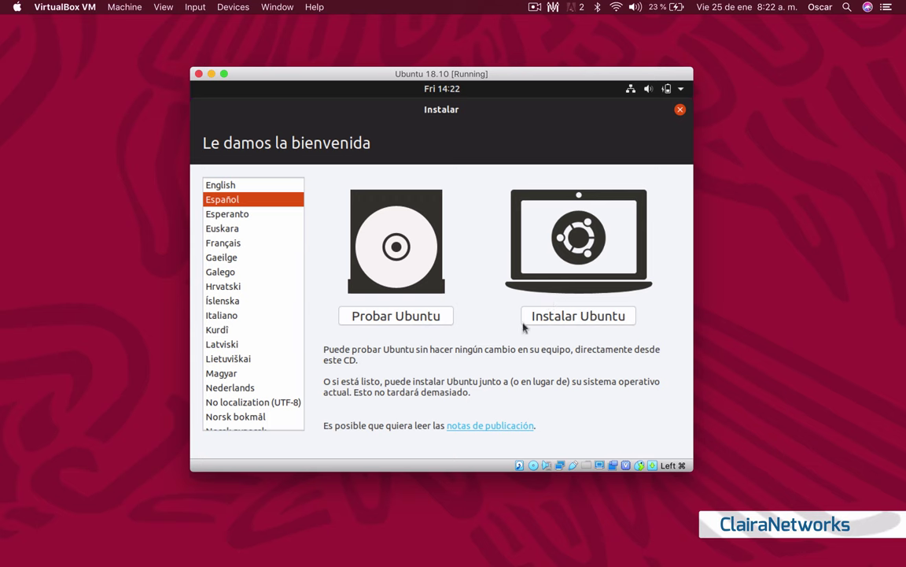
click(579, 322)
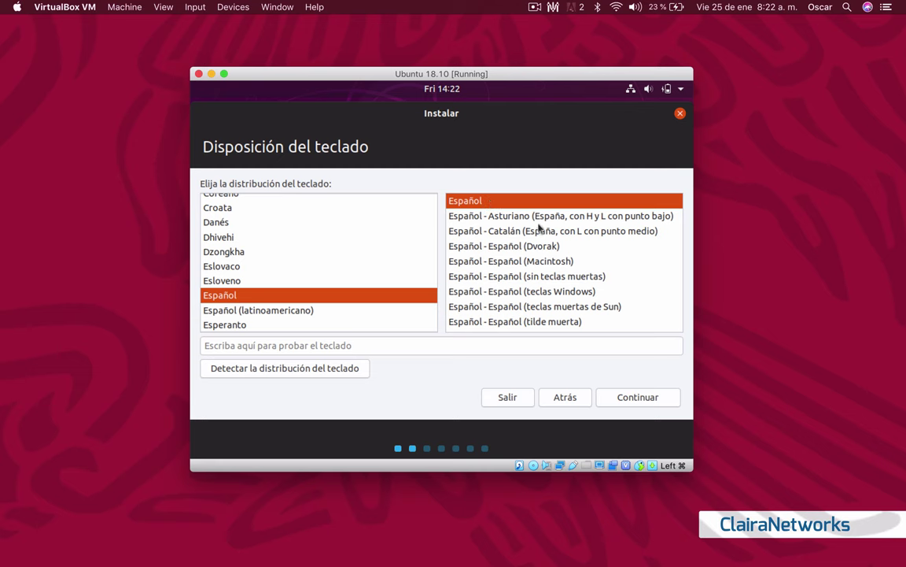
click(256, 344)
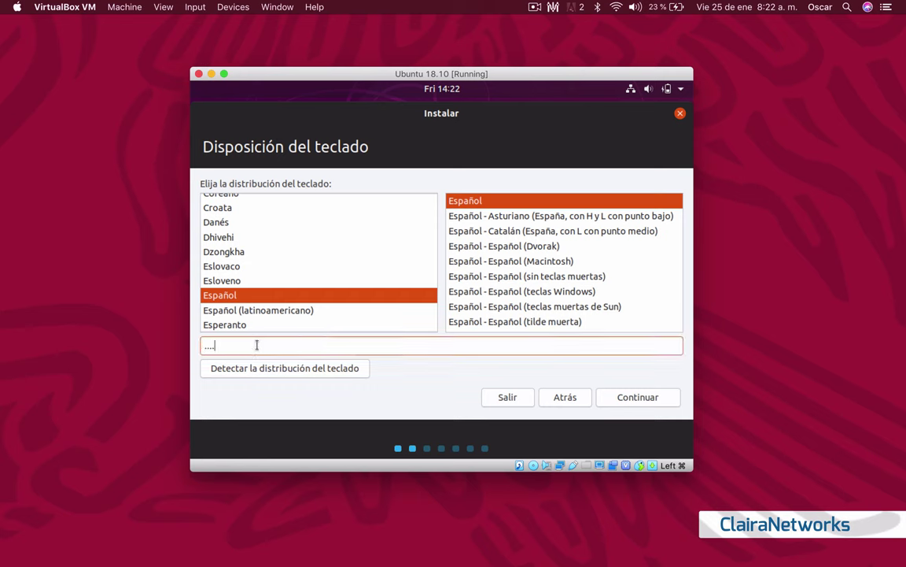
click(647, 398)
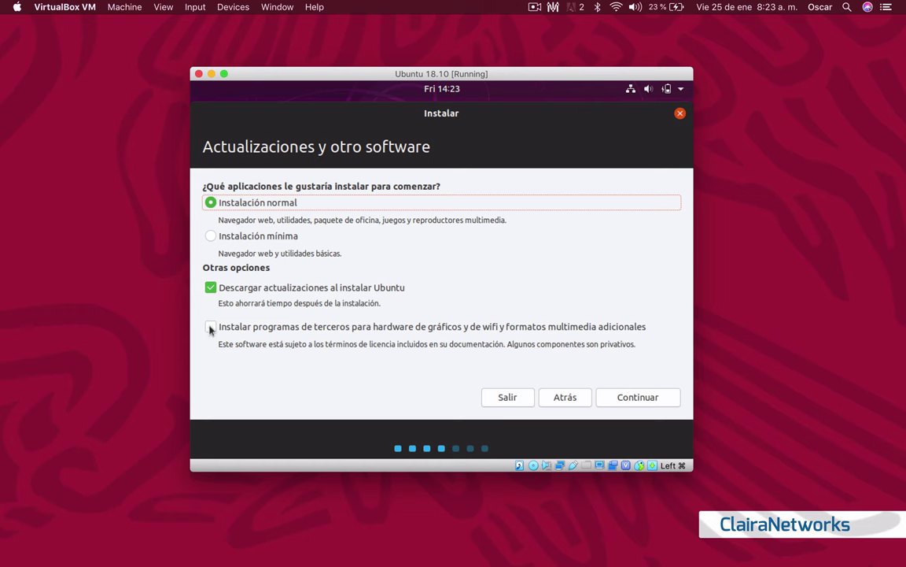
Continue with the normal installation, disabling the download of updates while Ubuntu installs.
click(210, 287)
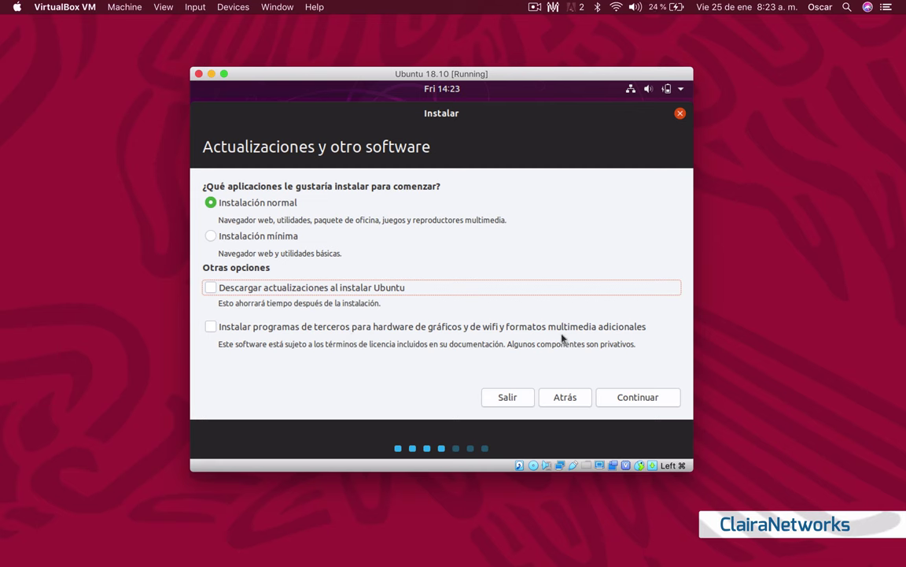
click(629, 403)
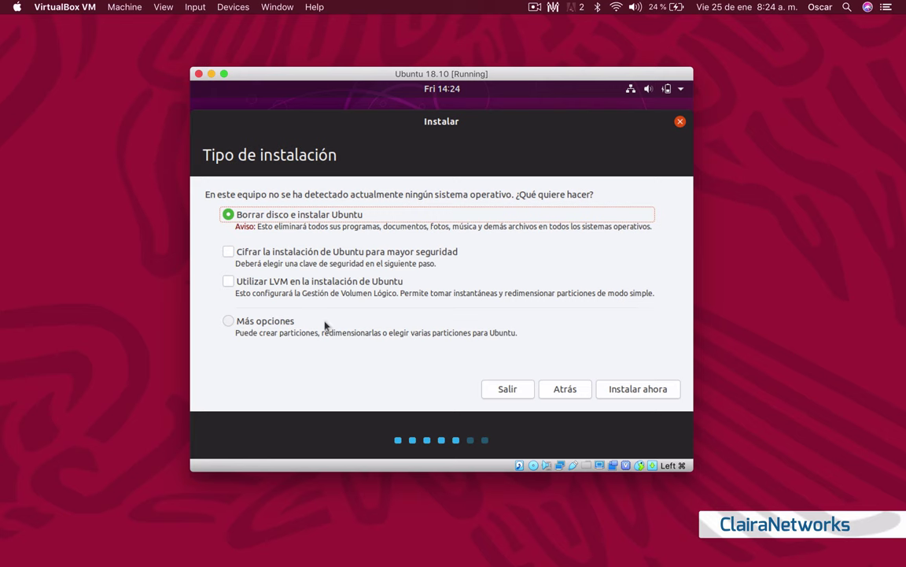
Erase the disk and install Ubuntu, approving the partition changes, and accept Mexico City as the location.
click(621, 392)
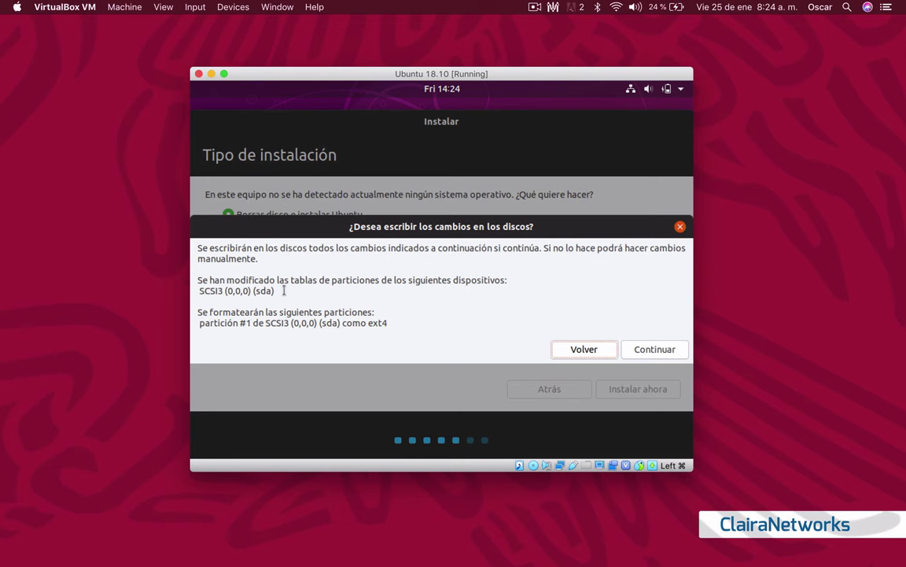
click(658, 356)
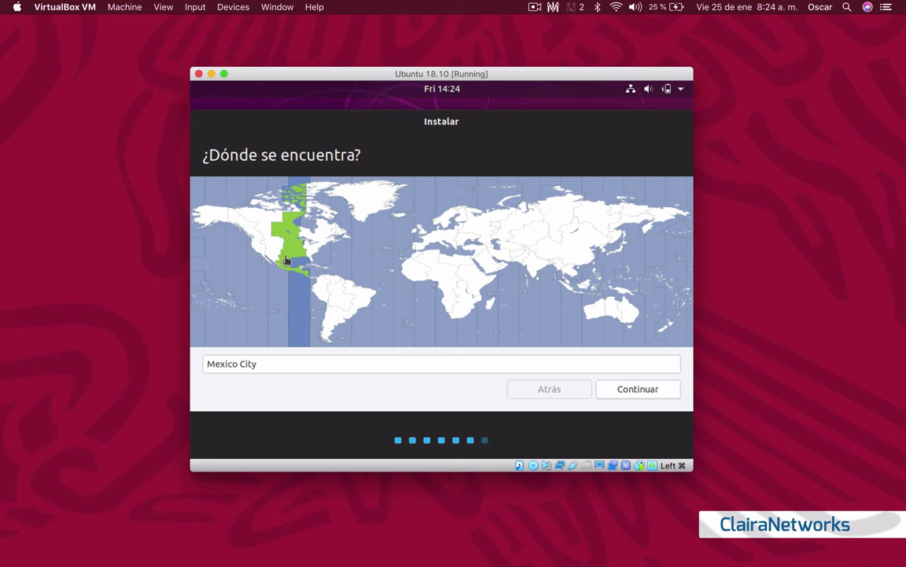
click(638, 389)
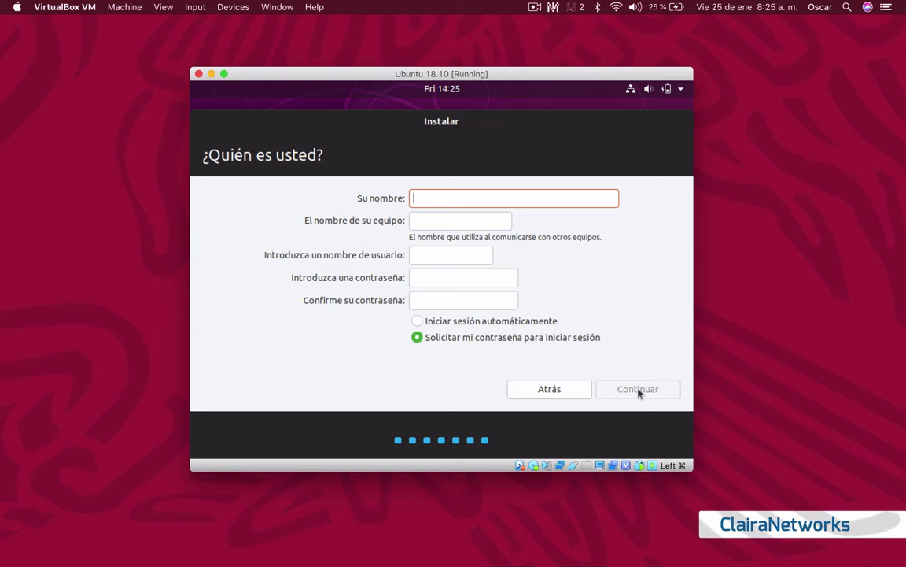
Set up the user account with its full name and a confirmed password, using automatic login, and continue the installation.
text(Oscar)
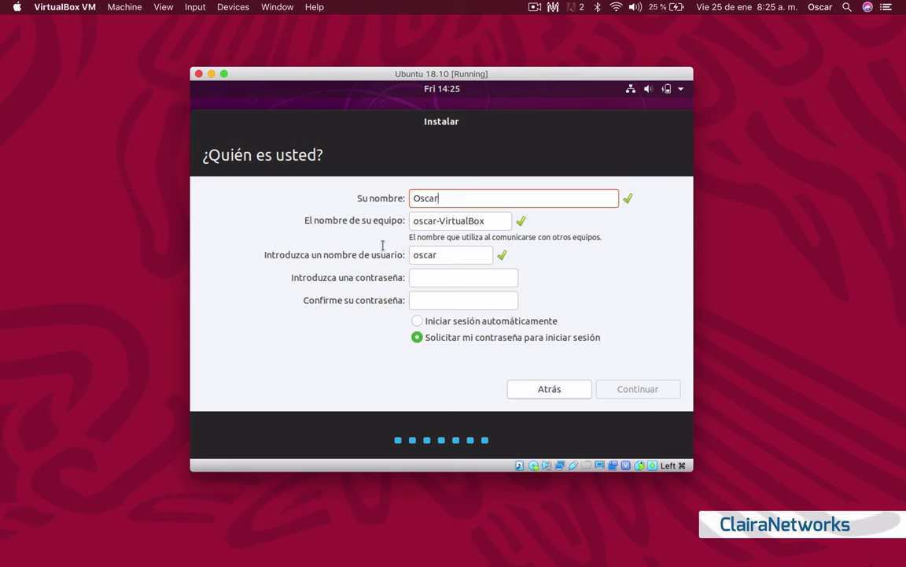
click(440, 278)
text(******)
key(Tab)
text(******)
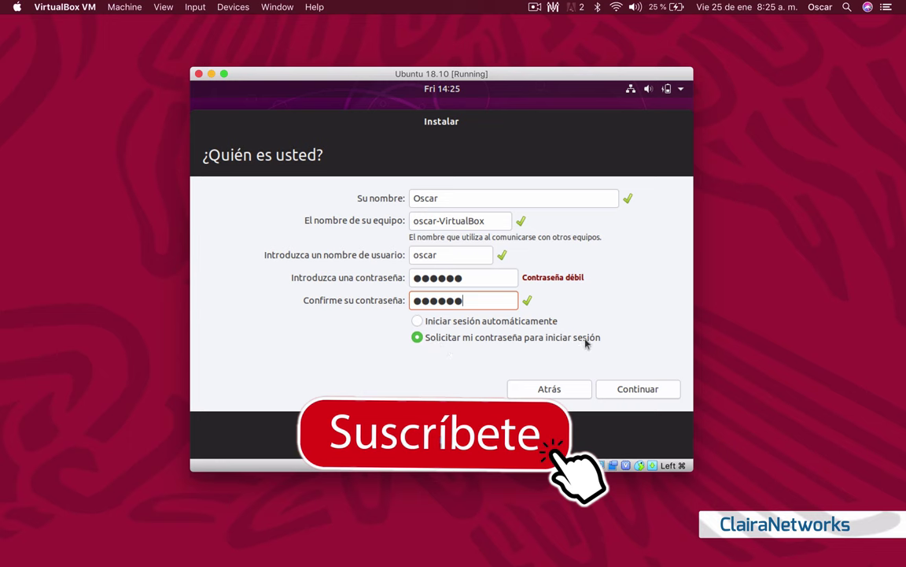
click(416, 322)
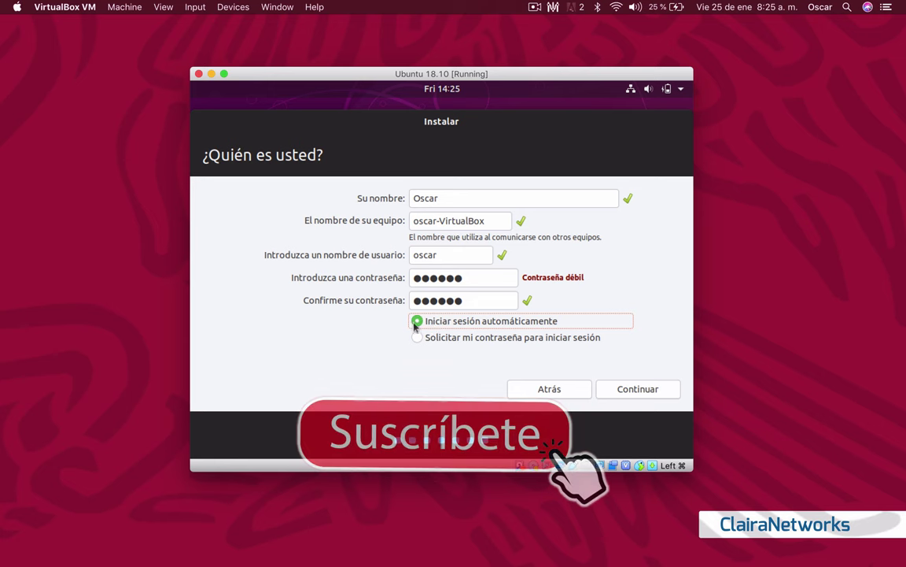
click(645, 391)
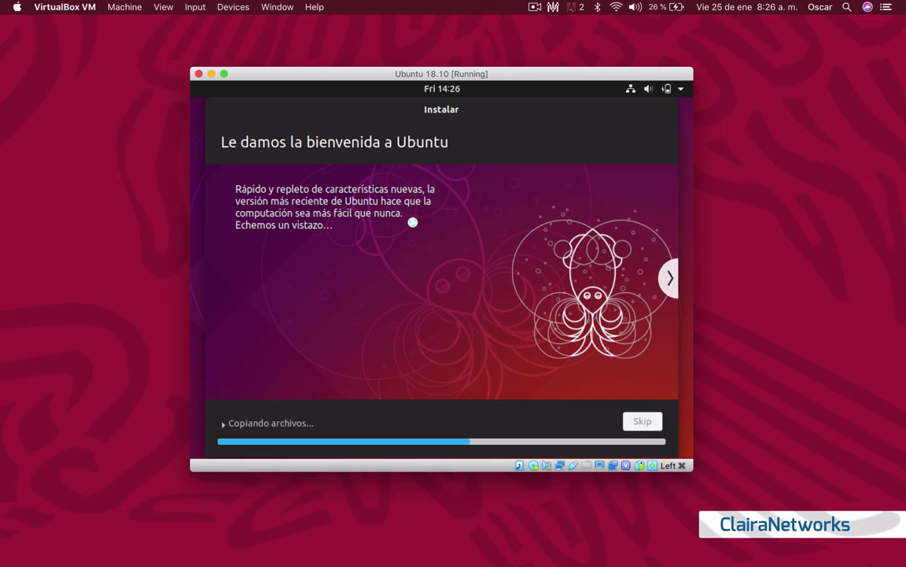
Advance the installer slideshow to the page about finding more software.
click(669, 278)
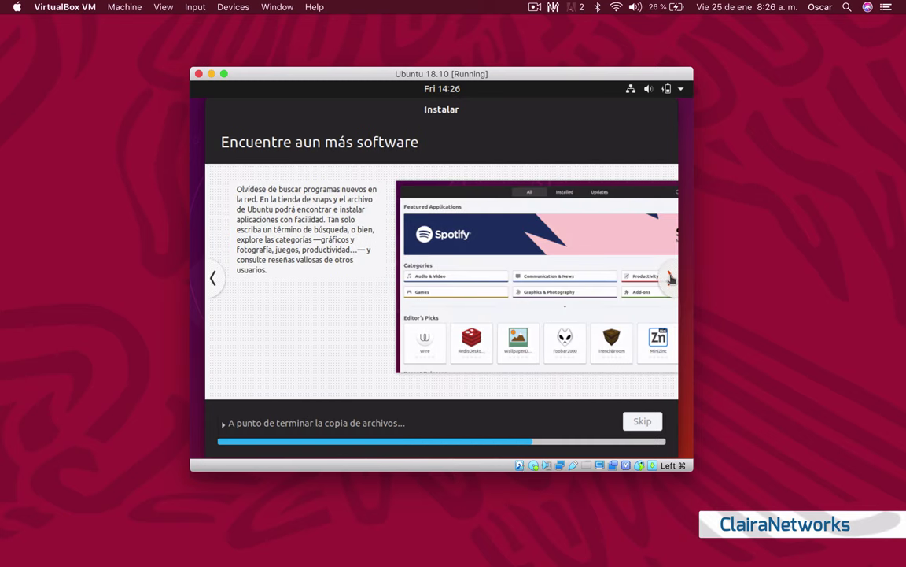
Page through the rest of the installer slideshow, from the music page past the accessibility page, while the files are copied.
click(670, 278)
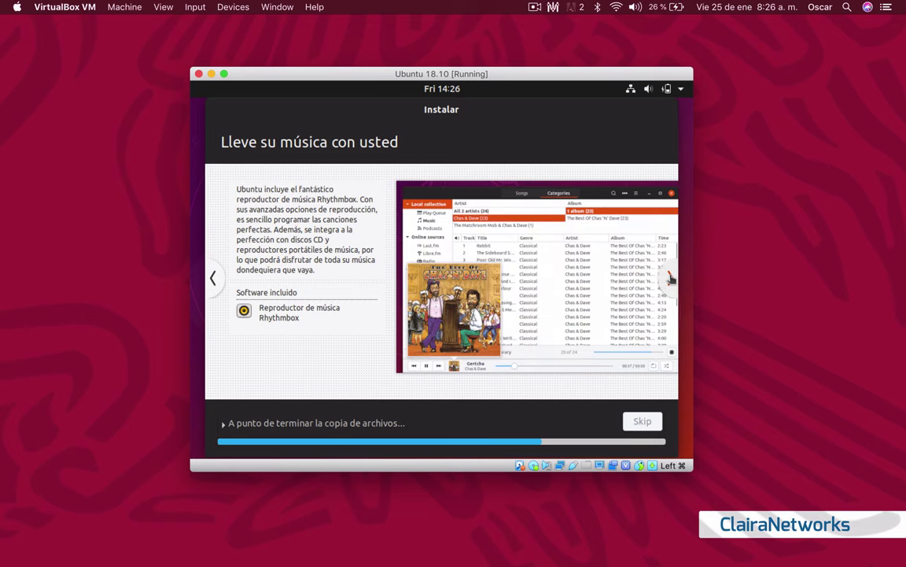
click(670, 278)
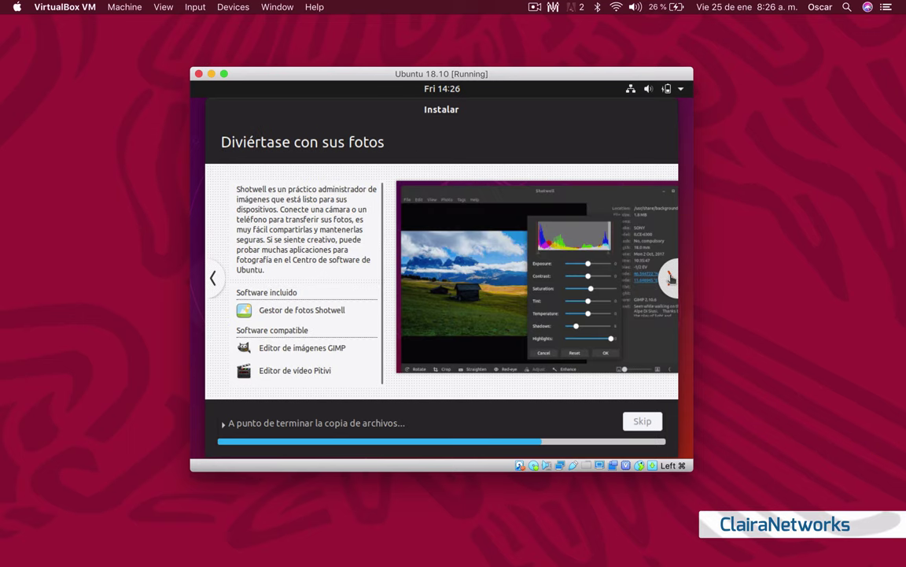
click(669, 278)
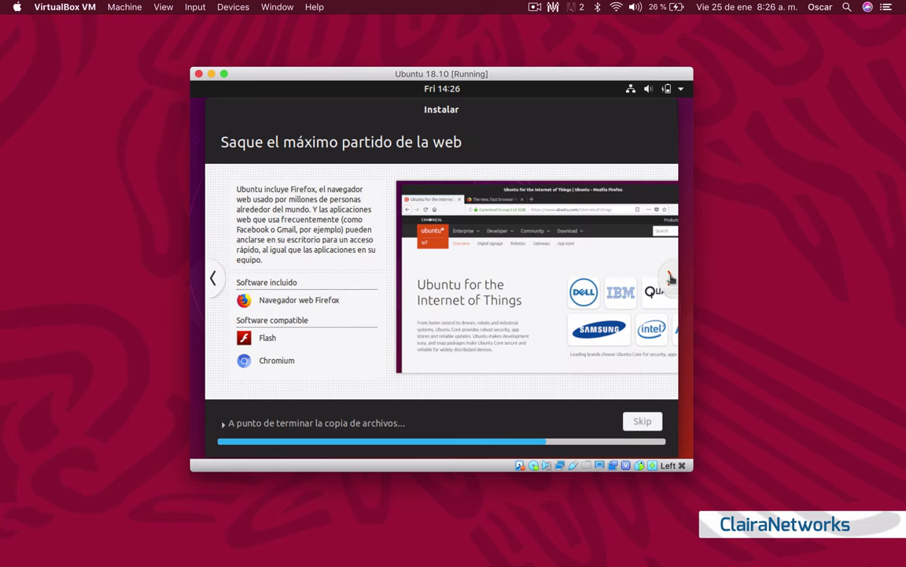
click(669, 277)
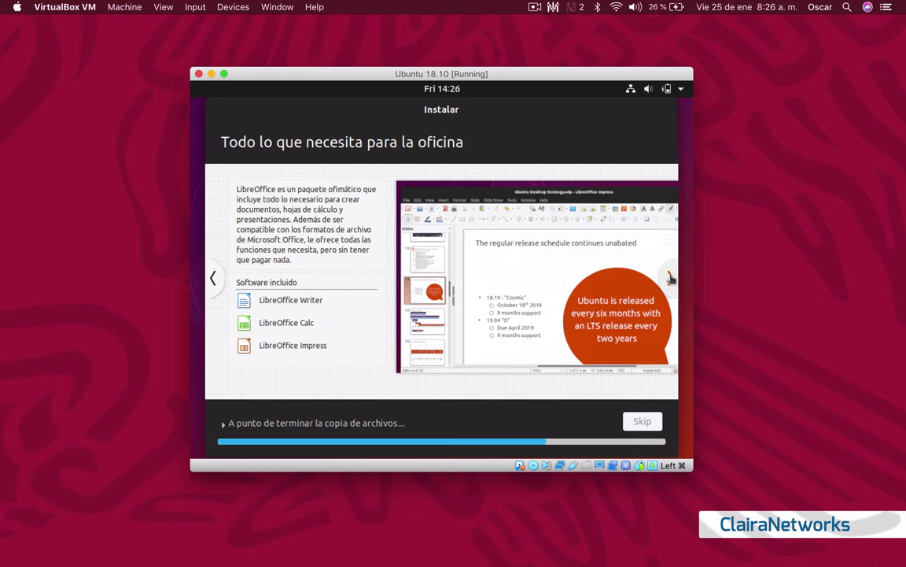
click(670, 278)
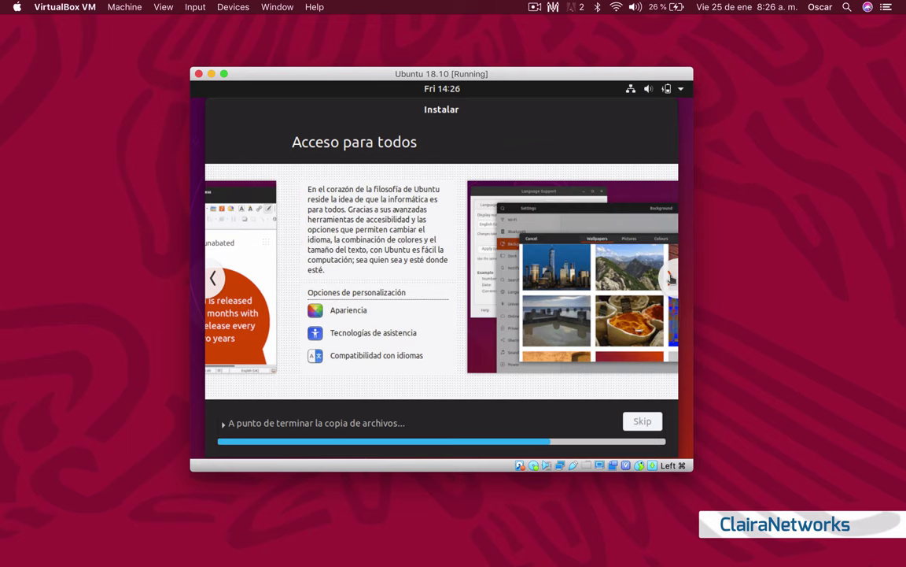
click(669, 278)
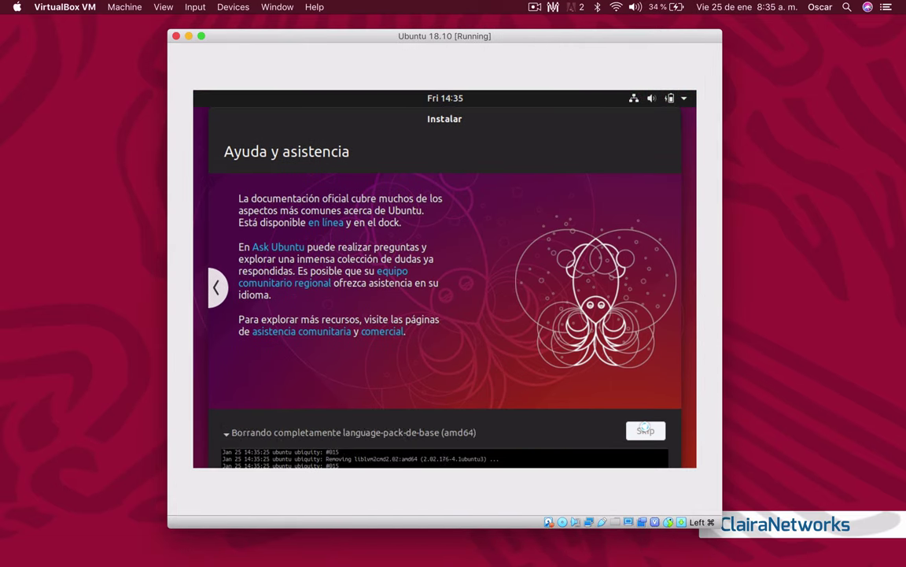
Restart the virtual machine once the installation is complete and confirm the removal of the installation medium.
key(ctrl+Up)
key(ctrl+Up)
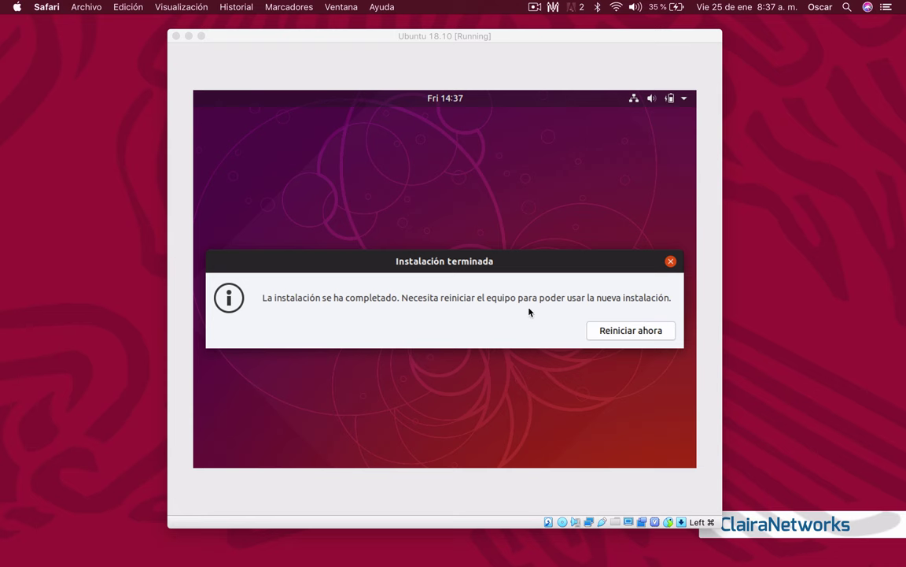
click(629, 333)
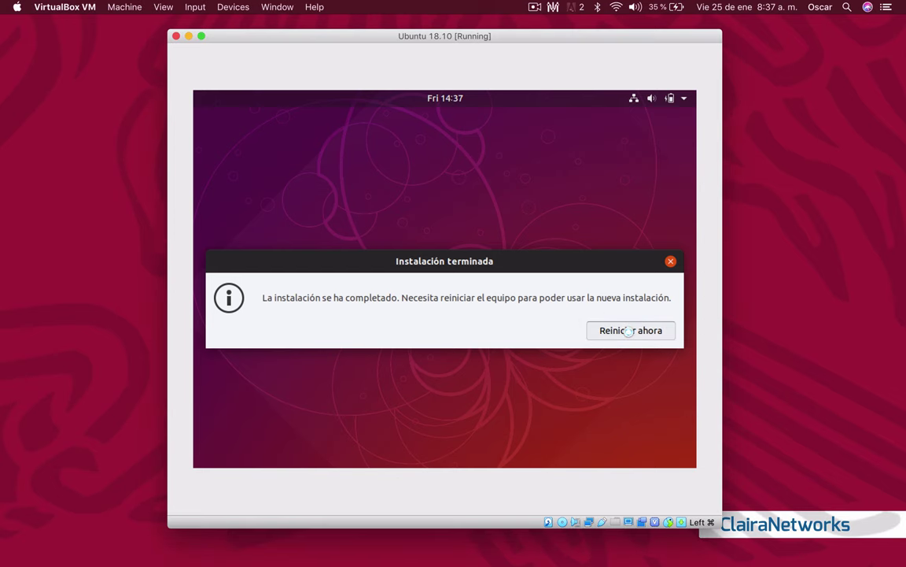
click(629, 331)
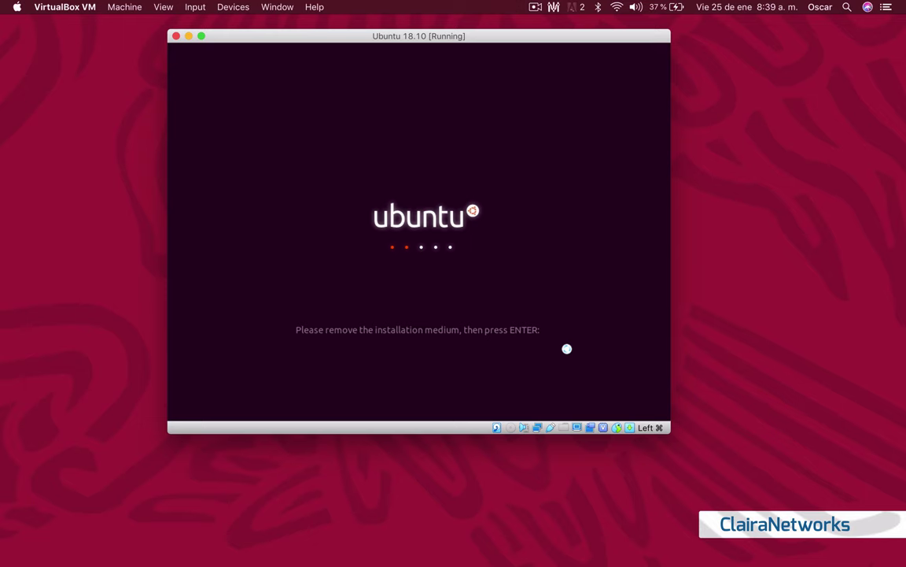
key(Return)
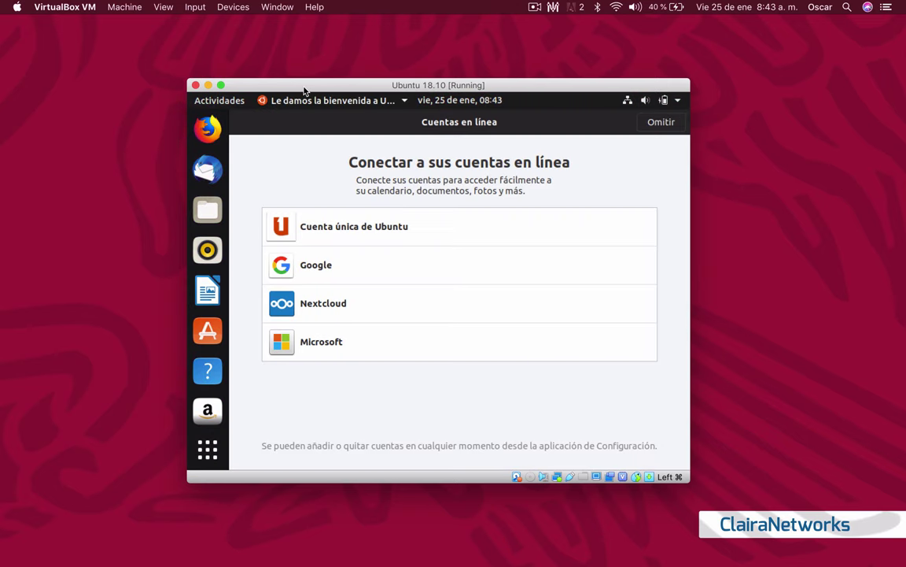
Reposition the virtual machine window and enlarge it to fill nearly the whole screen.
drag(303, 91, 118, 7)
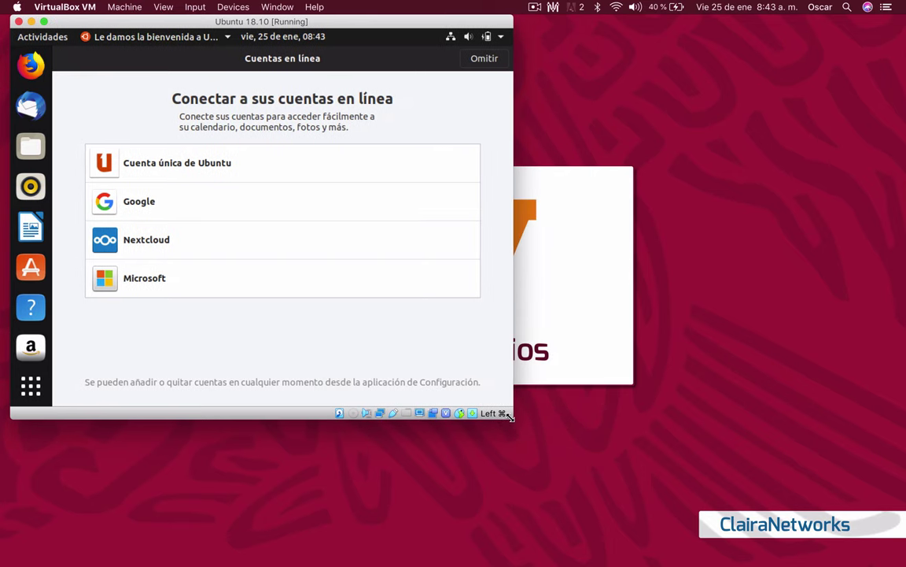
drag(510, 416, 905, 564)
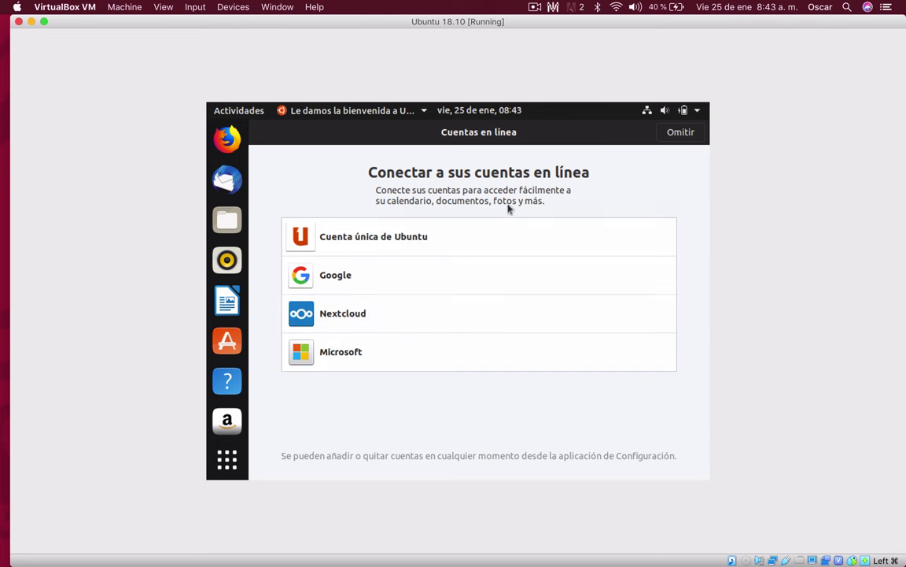
Skip the online accounts in the welcome setup and agree to send system information to Canonical, continuing to the suggested applications.
click(681, 136)
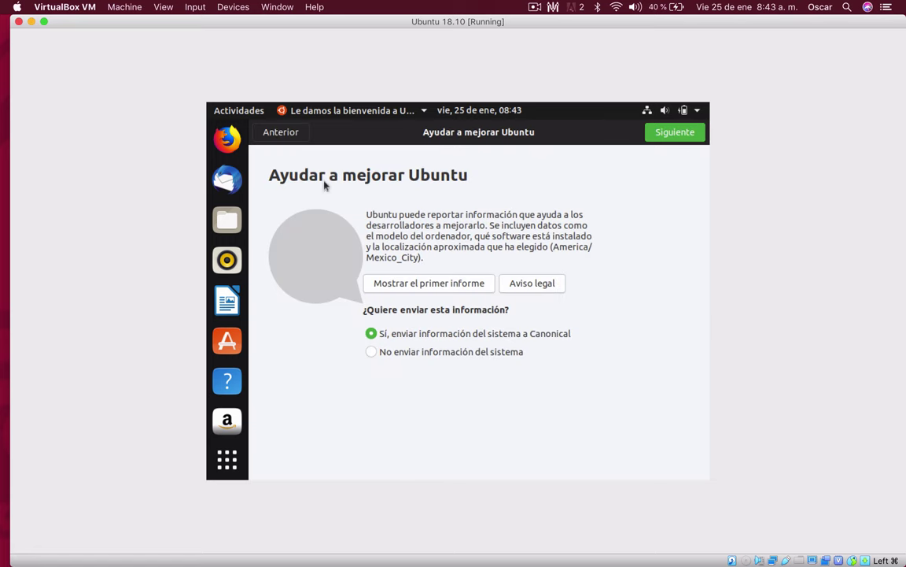
click(661, 133)
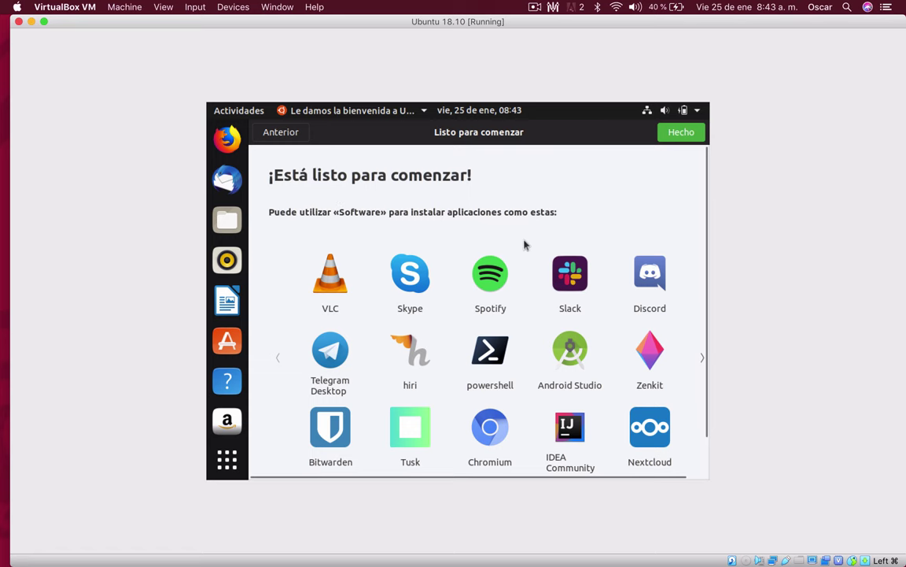
scroll(340, 460, down, 2)
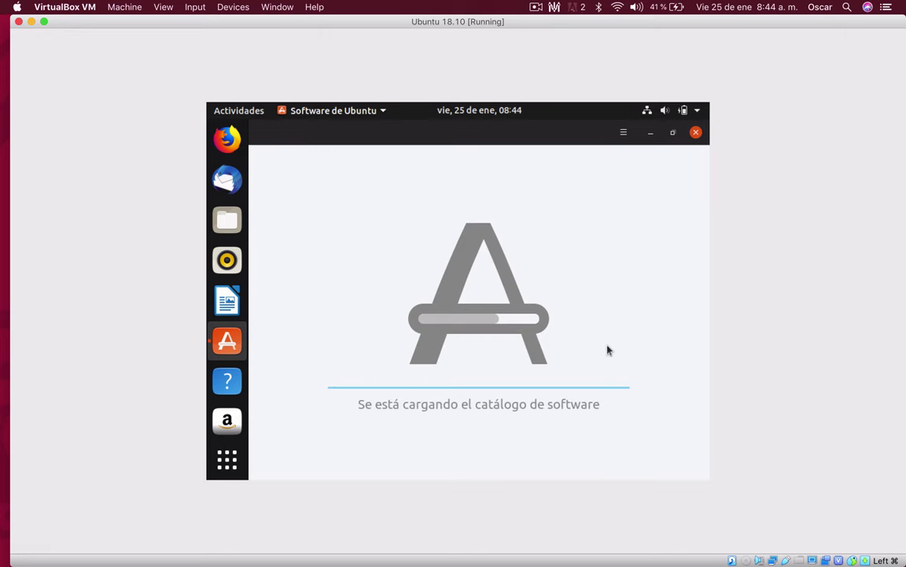
Check the network connection in the system status menu and close it.
click(648, 114)
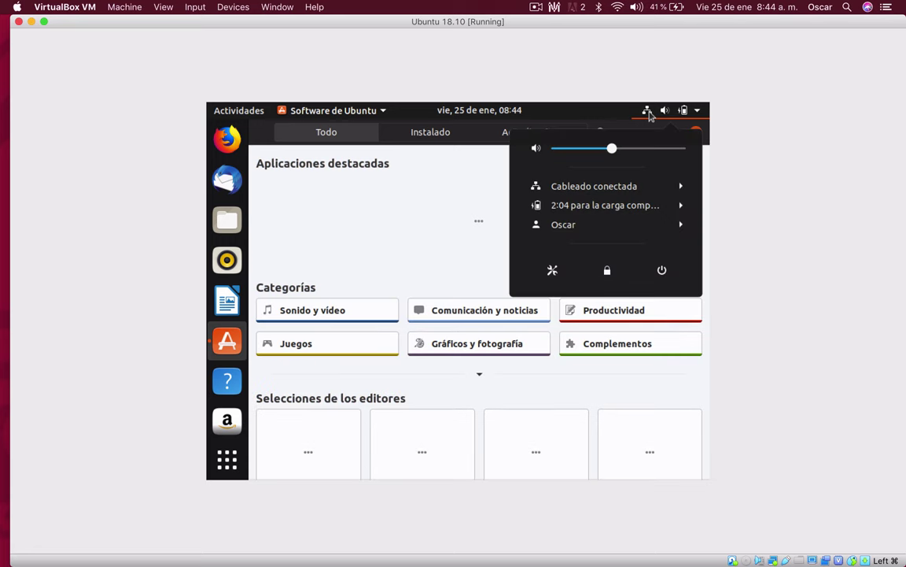
click(649, 114)
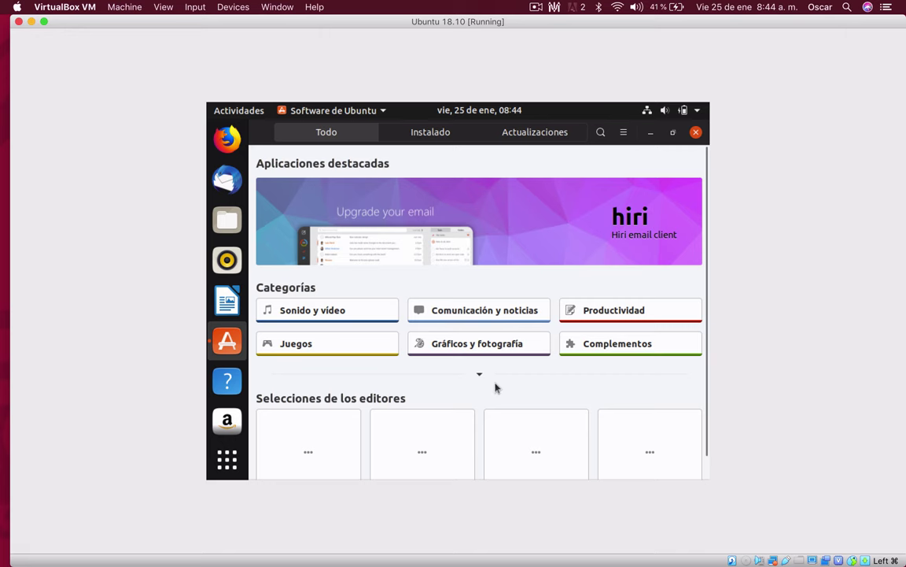
Find the GNU image manipulation program in the Gráficos y fotografía category of the software catalogue and start installing it.
click(463, 347)
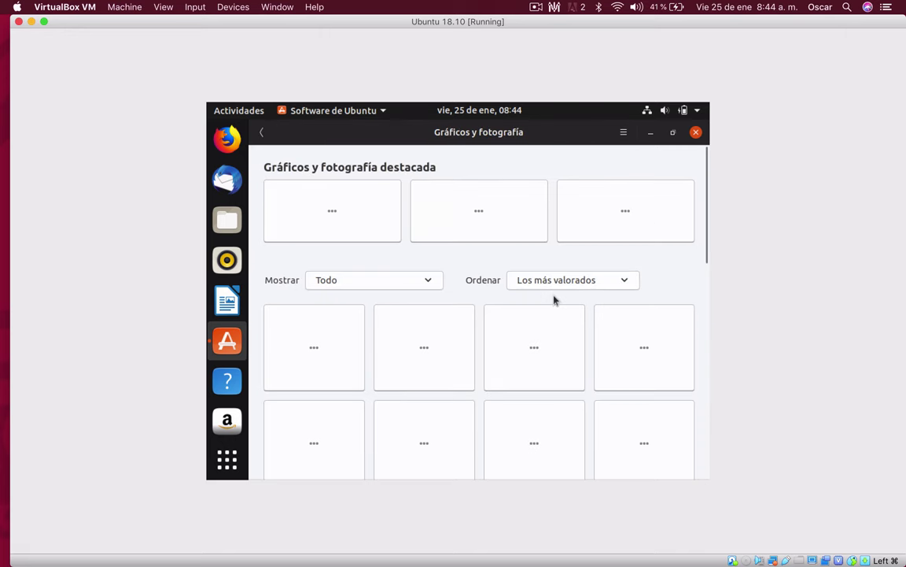
scroll(555, 300, down, 2)
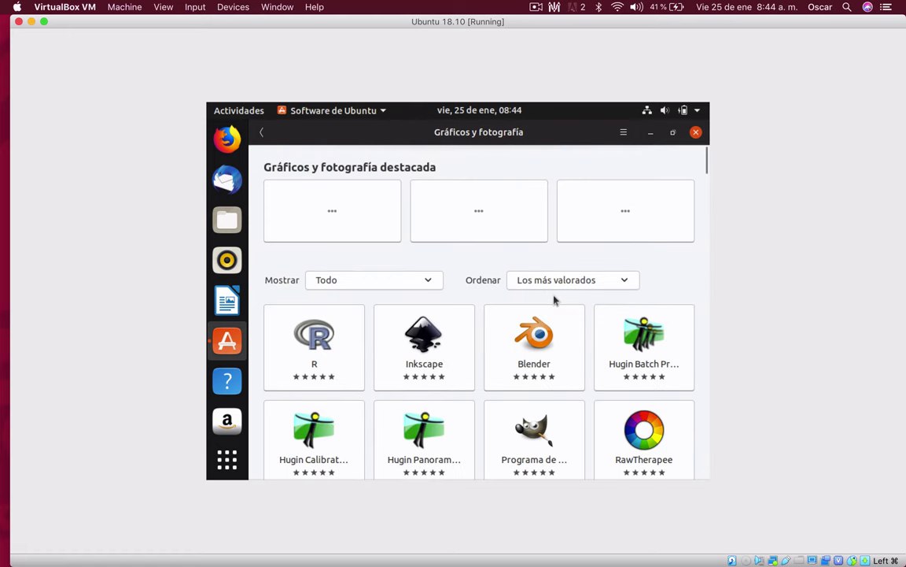
scroll(554, 300, down, 1)
scroll(555, 300, down, 1)
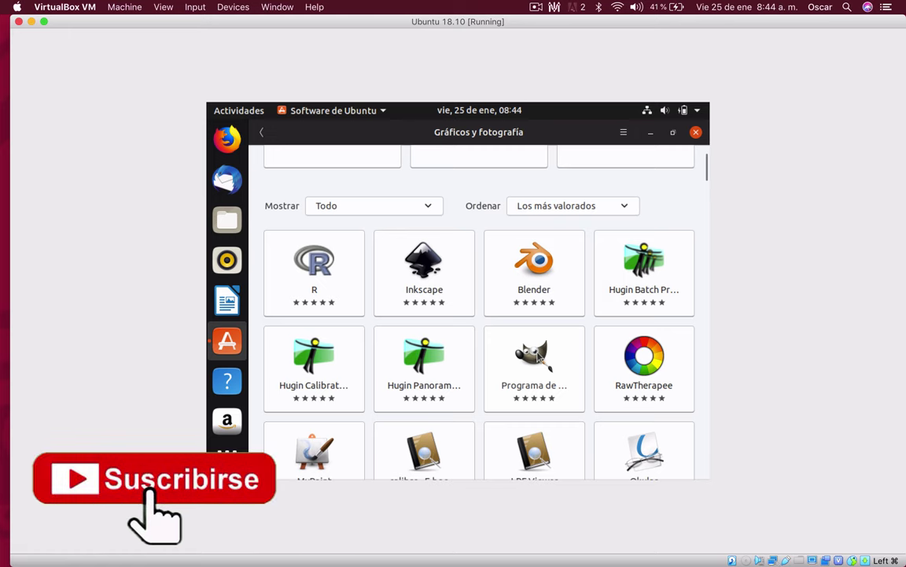
click(538, 358)
click(297, 223)
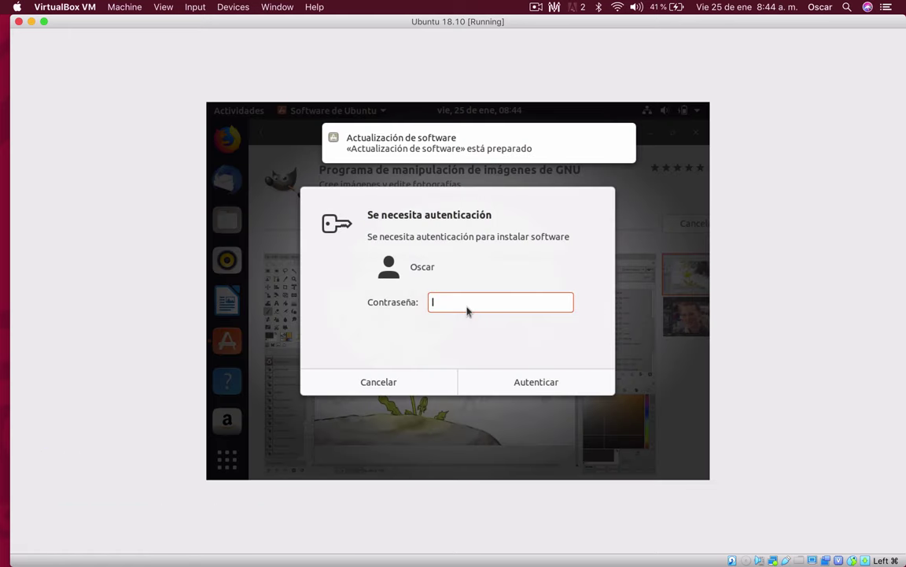